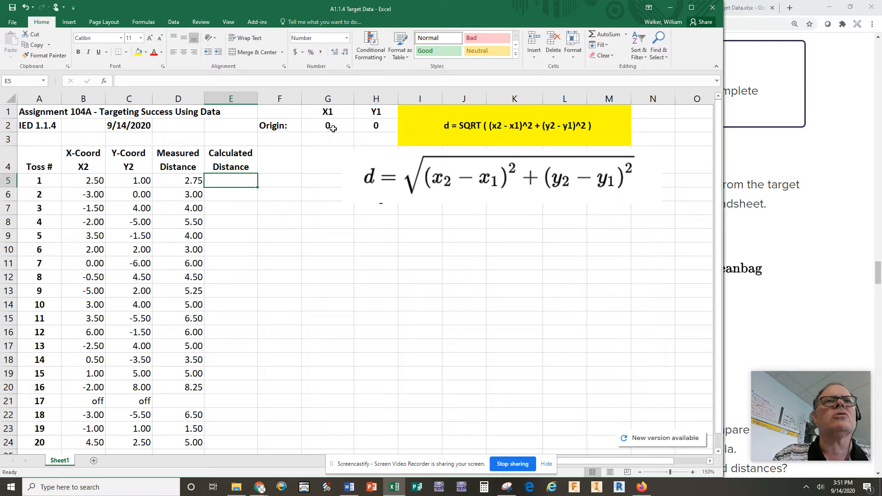
- Examine the origin's X1 and Y1 labels and the coordinate cells beneath them
left_click(278, 127)
left_click(324, 113)
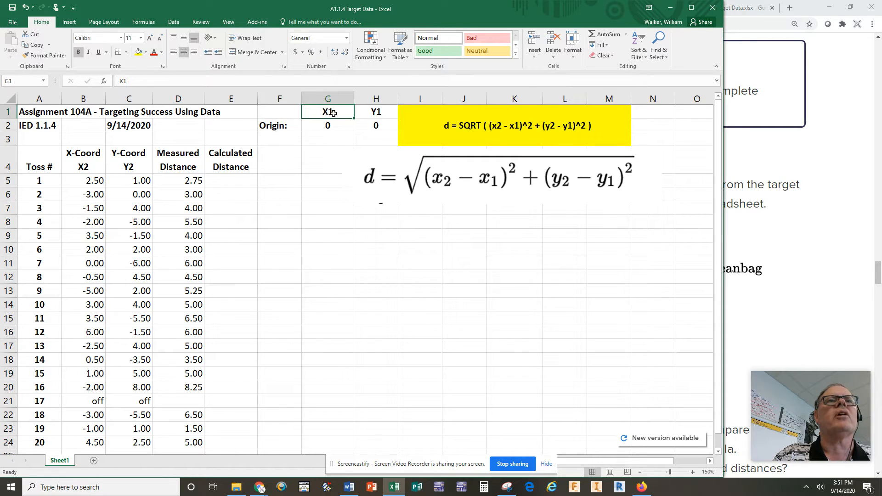
left_click(380, 112)
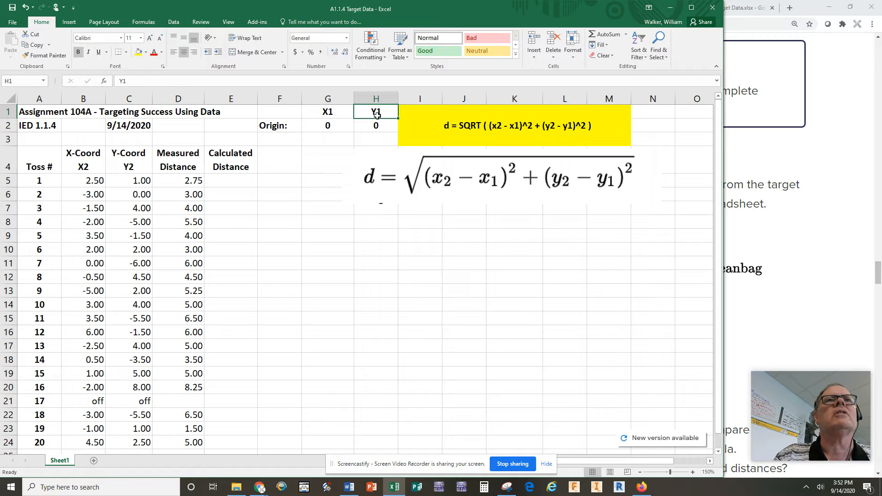
left_click(333, 127)
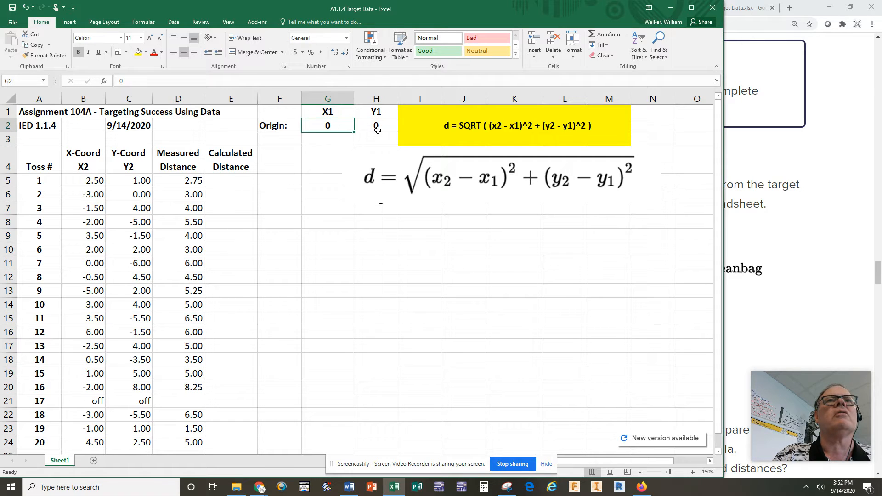
left_click(378, 127)
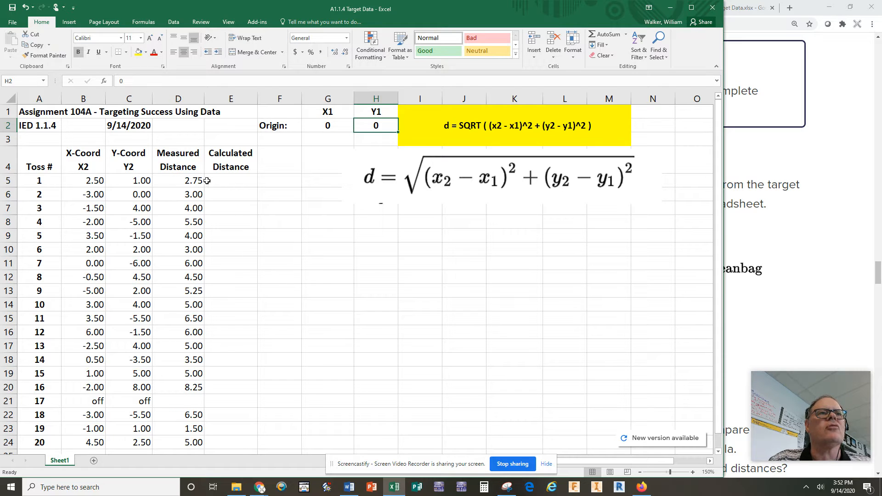
- Begin the Calculated Distance formula for toss 1 in E5 with =SQRT((B5-G2, referencing the toss and origin X coordinates
left_click(231, 182)
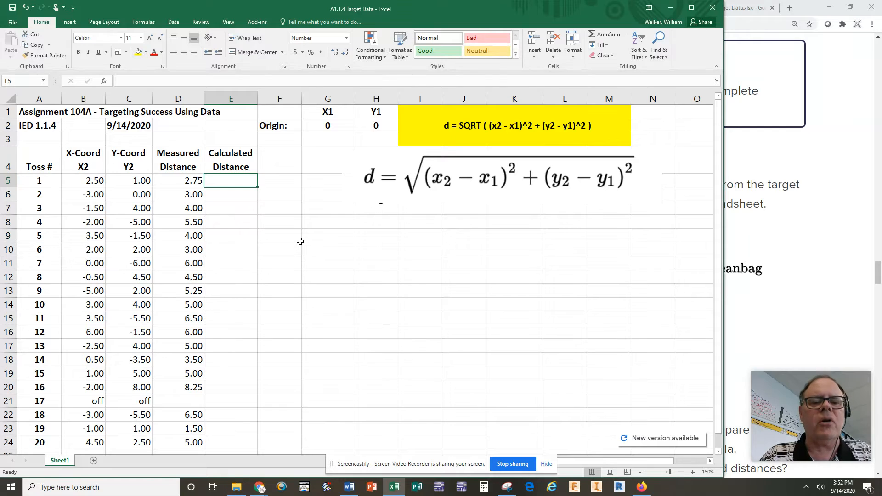
type("=")
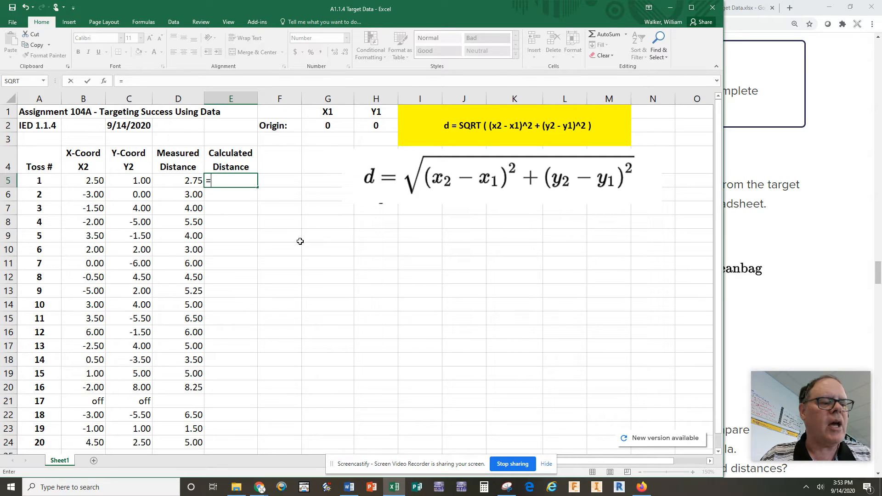
type("S")
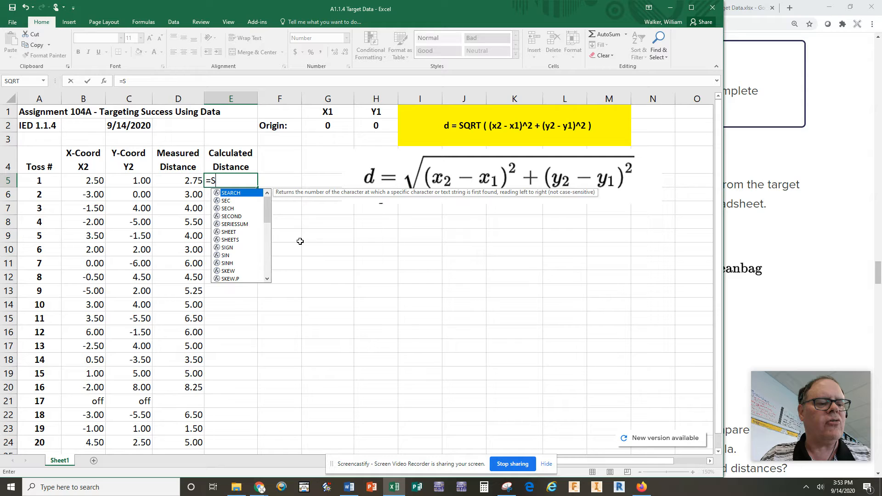
type("QRT")
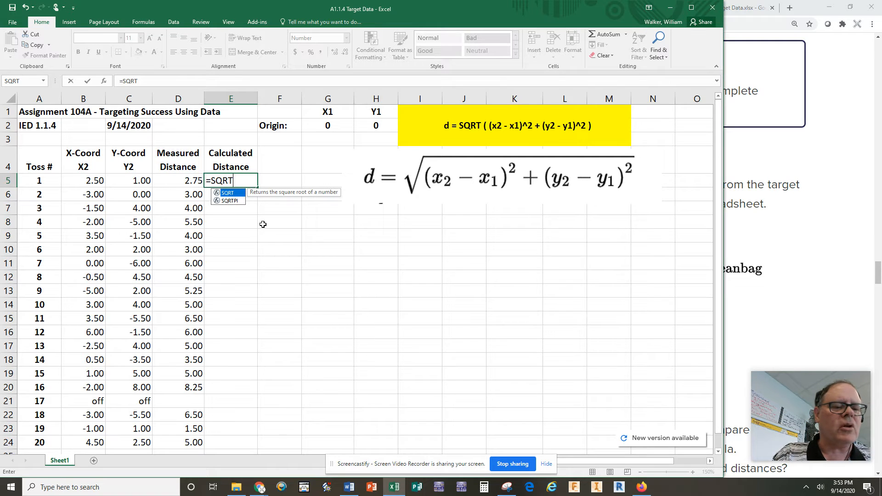
type("((")
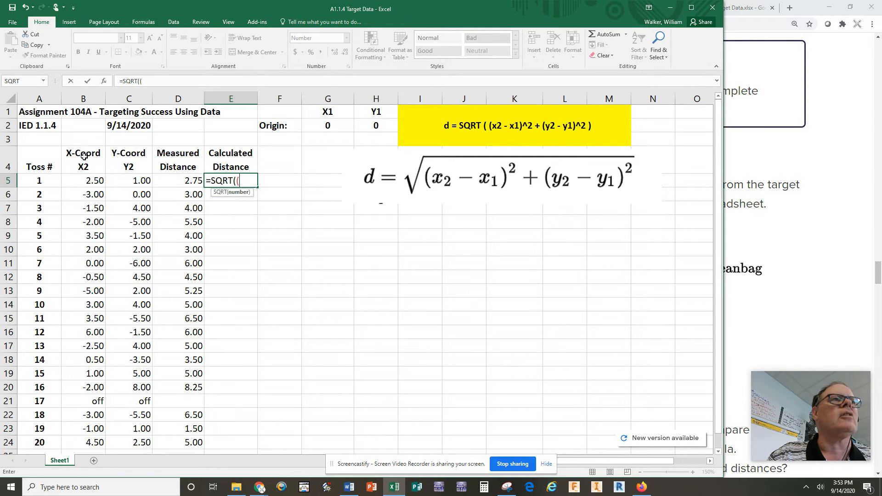
left_click(77, 183)
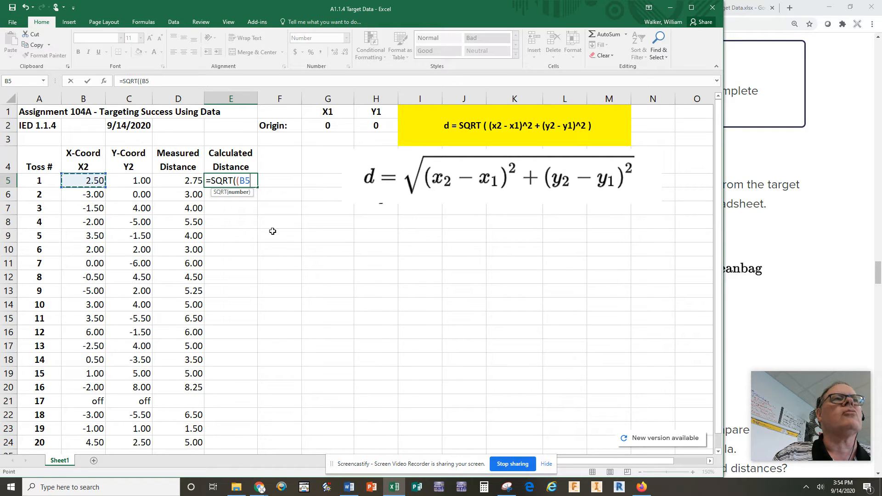
type("-")
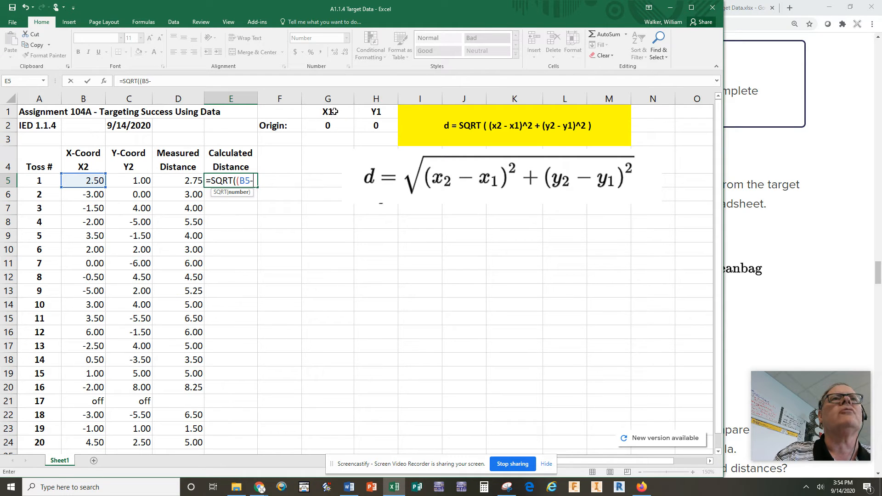
left_click(329, 127)
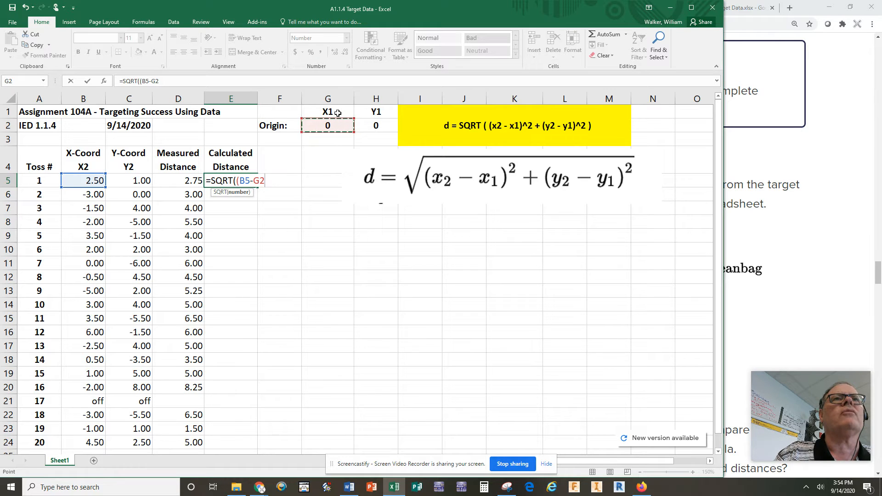
- Make the origin X reference absolute as $G$2 and square the closed X difference, giving =SQRT((B5-$G$2)^2
left_click(255, 180)
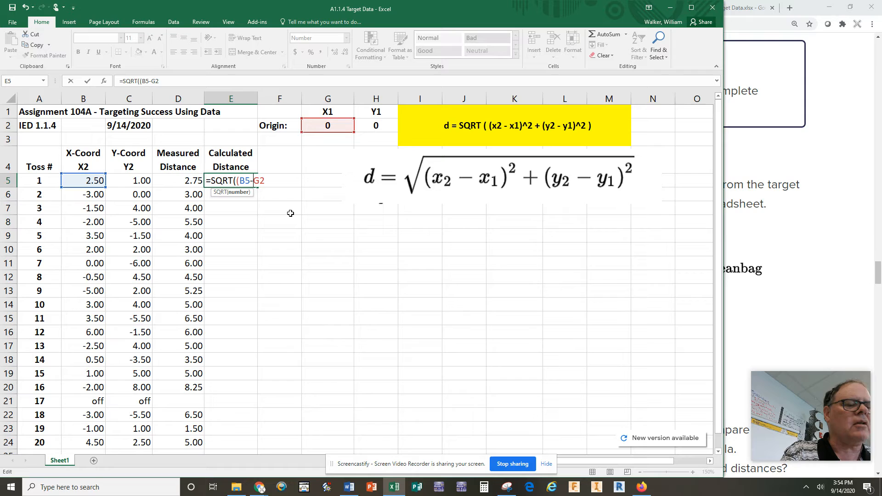
type("$")
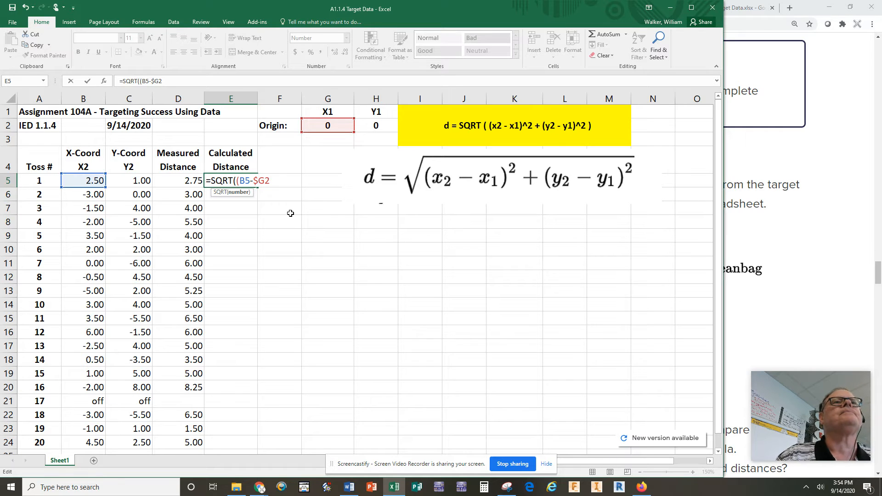
left_click(265, 181)
type("$2")
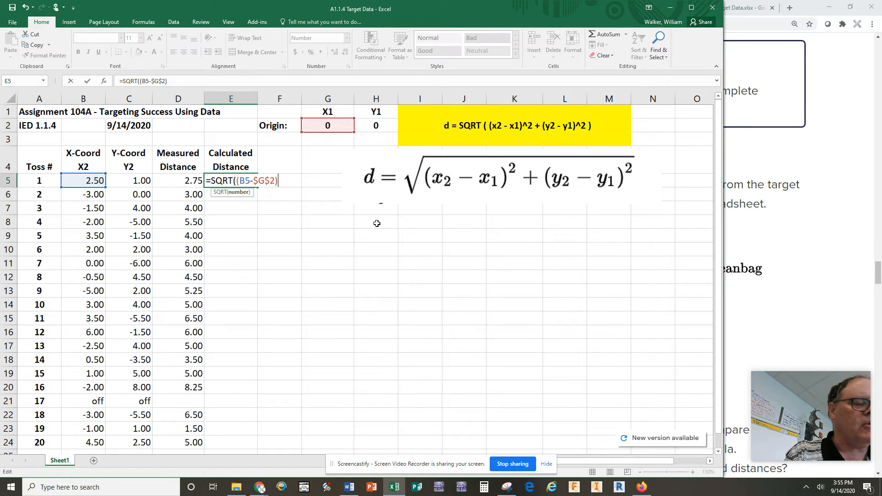
type("^2")
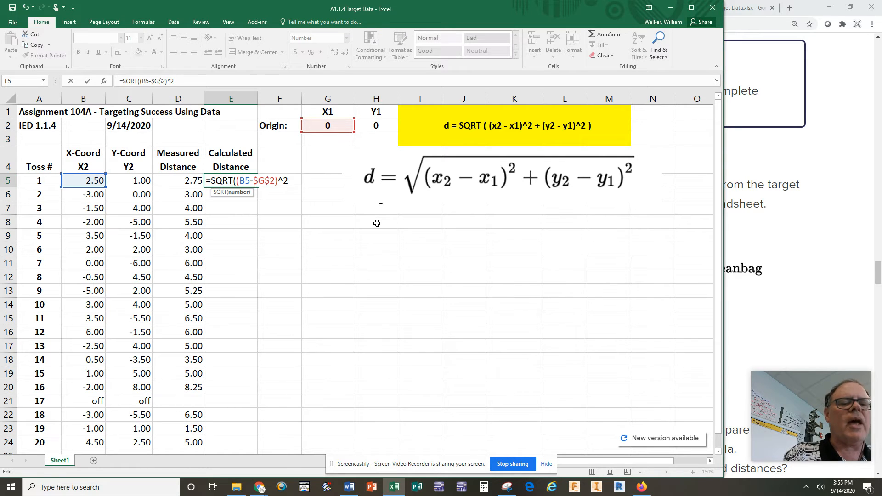
- Extend the E5 formula with the Y difference +(C5-$H$2, using an absolute reference for the origin's Y coordinate
type("+(")
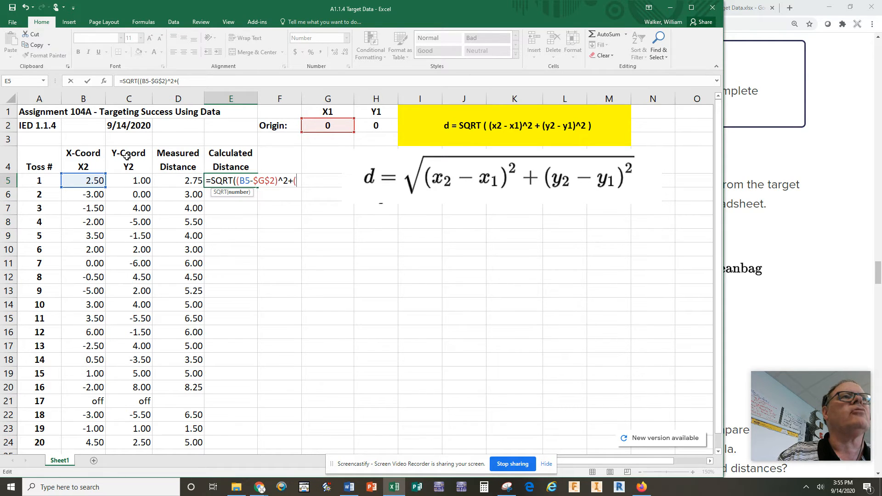
left_click(134, 183)
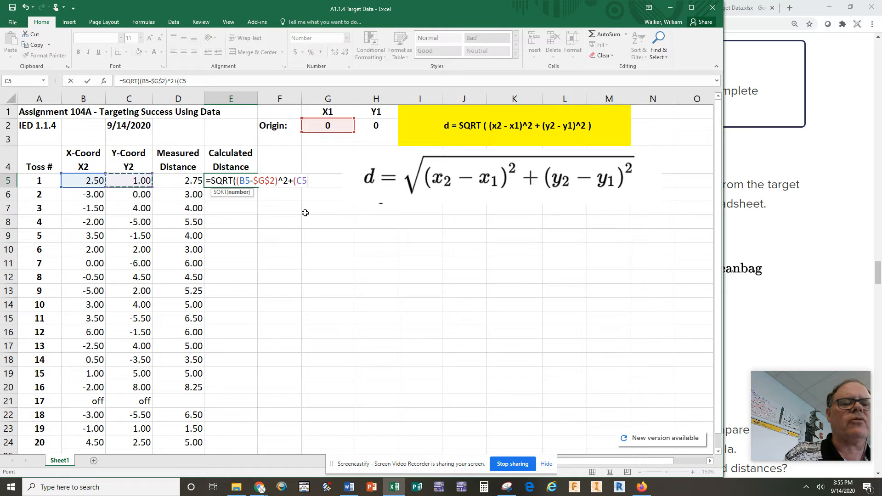
type("-")
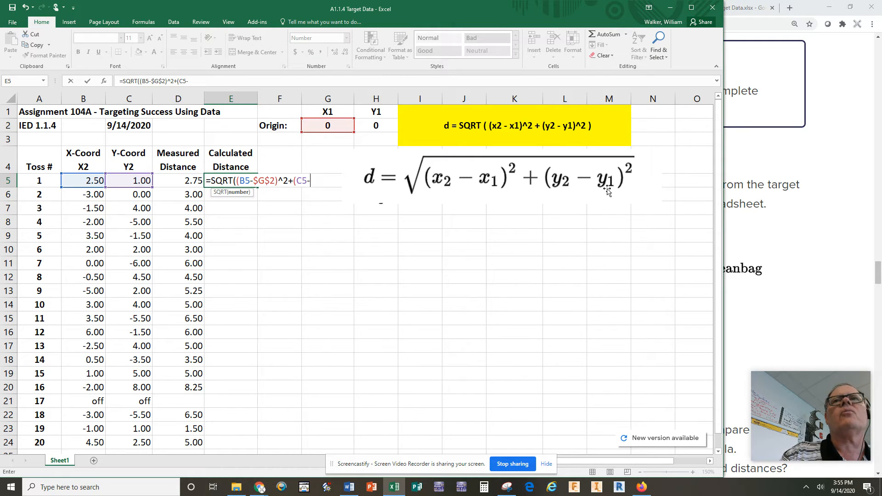
left_click(375, 126)
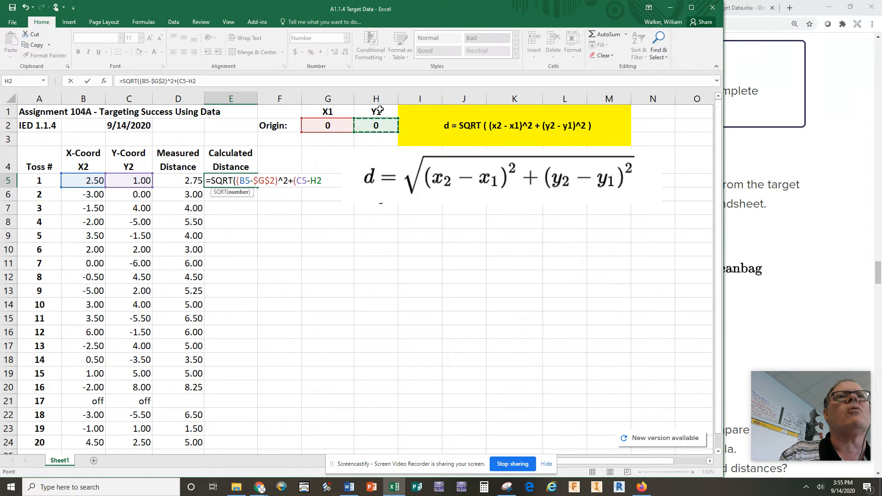
left_click(312, 181)
type("$")
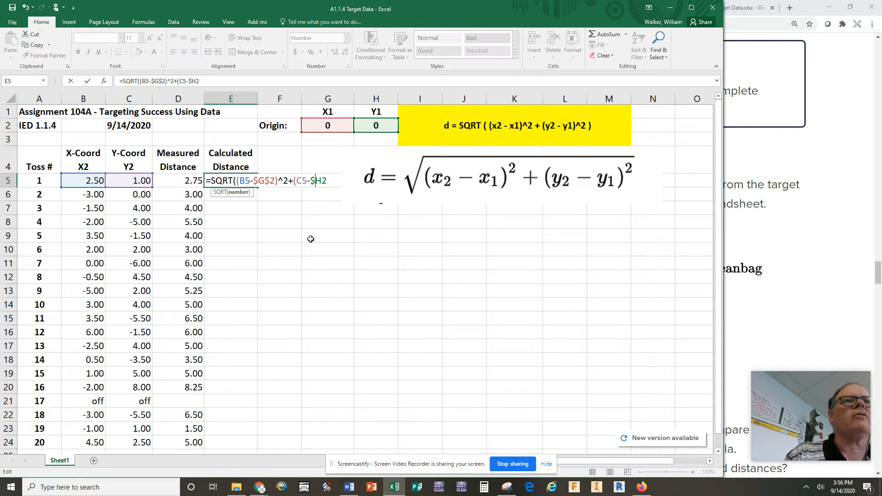
left_click(323, 181)
type("$")
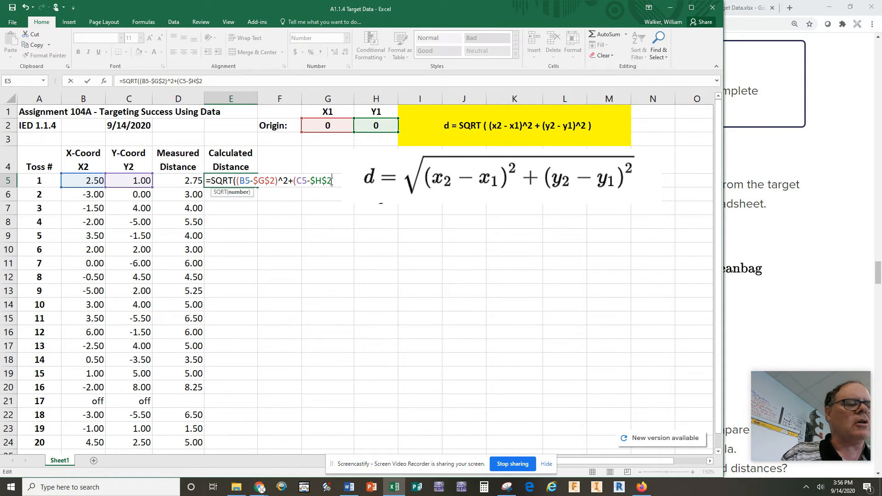
- Close and square the Y difference, and enter the complete formula =SQRT((B5-$G$2)^2+(C5-$H$2)^2) in E5
left_click(331, 181)
type(")")
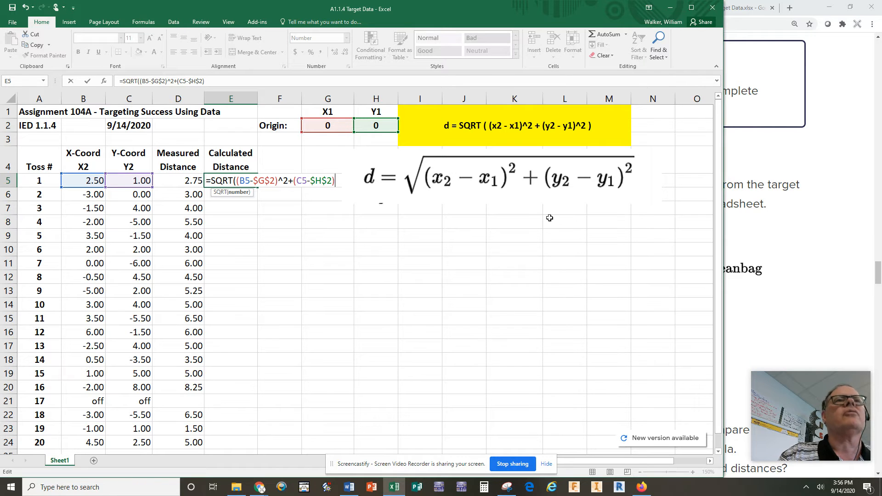
type("^2)")
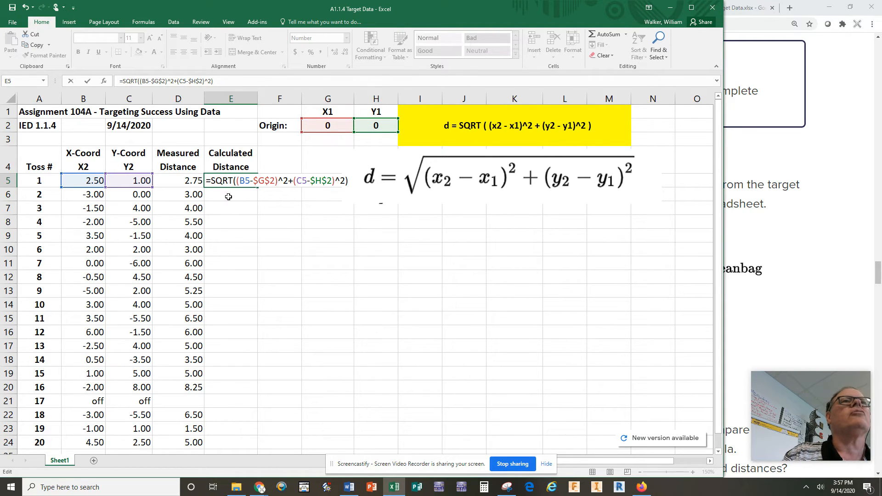
key("Return")
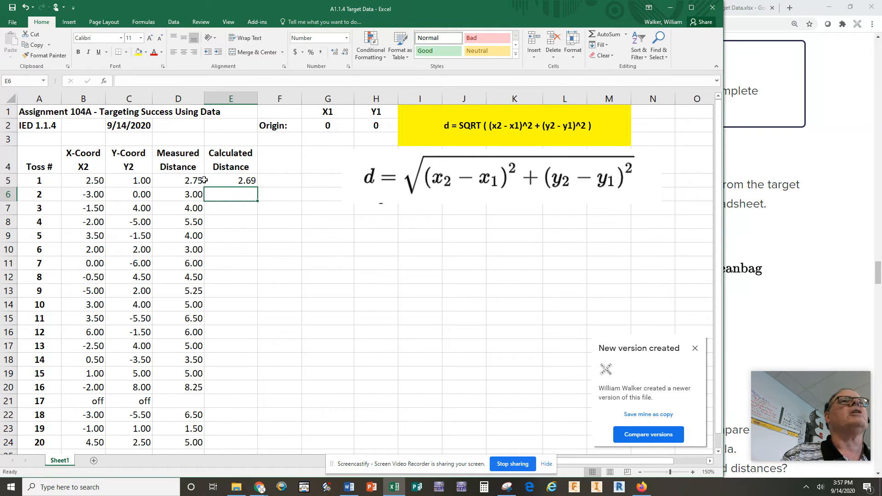
- Copy the distance formula from E5 into E6:E24 to calculate the distances for tosses 2 to 20
left_click(232, 183)
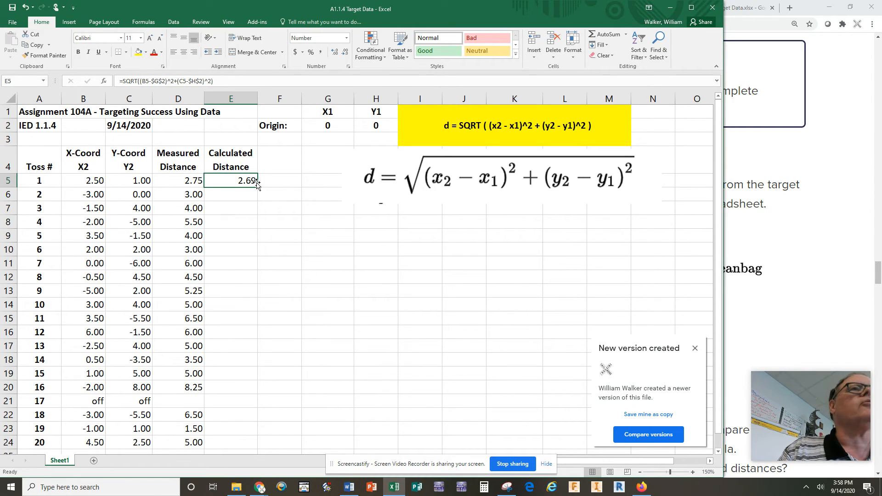
left_click_drag(226, 81, 117, 81)
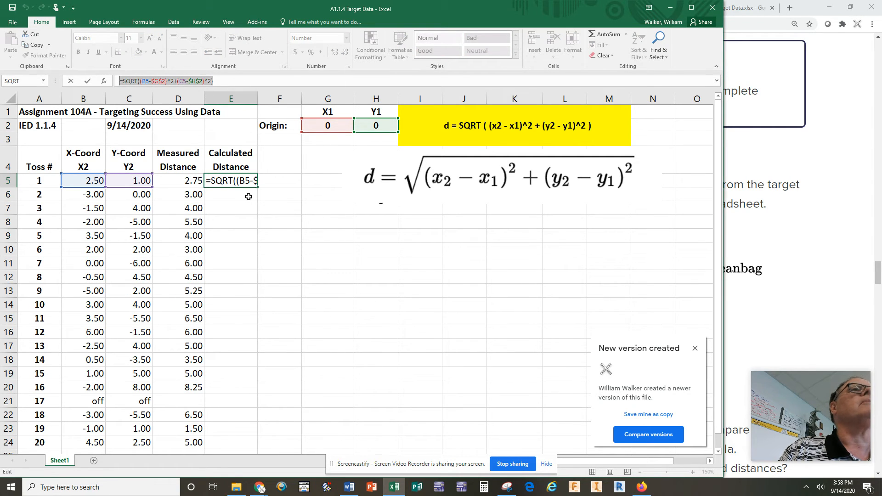
key("Escape")
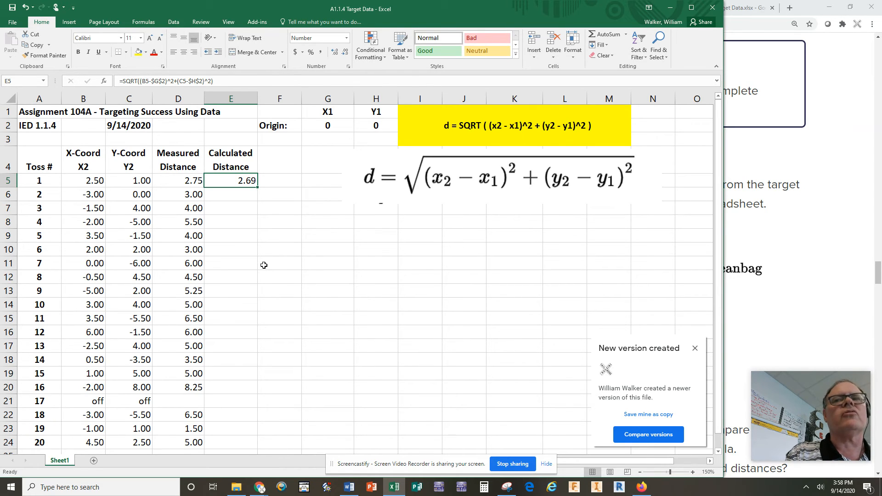
key("ctrl+c")
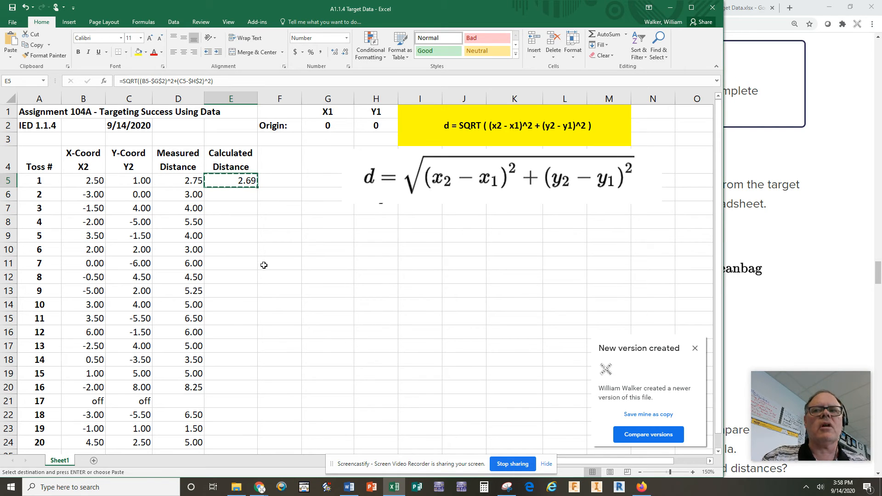
left_click(239, 196)
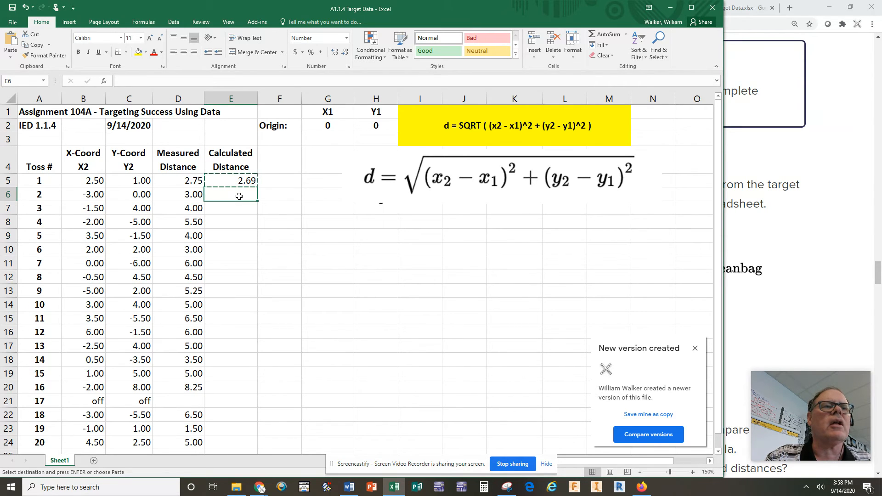
left_click_drag(239, 196, 248, 443)
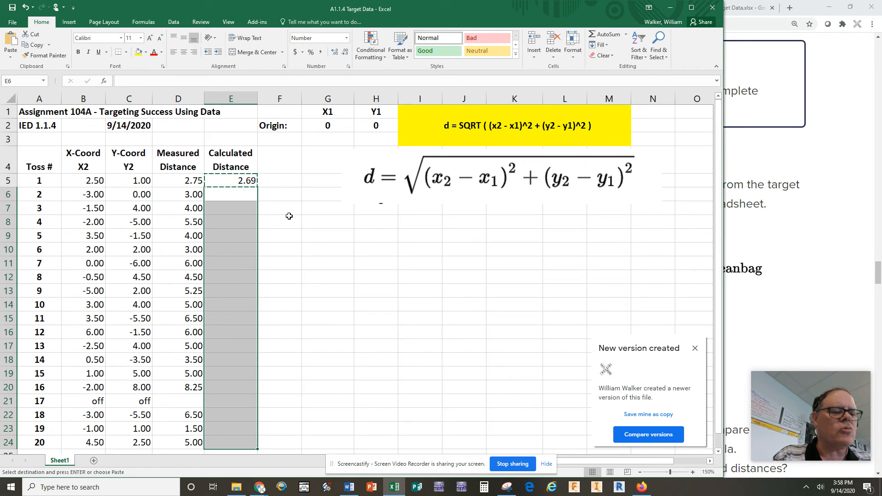
key("ctrl+v")
key("ctrl")
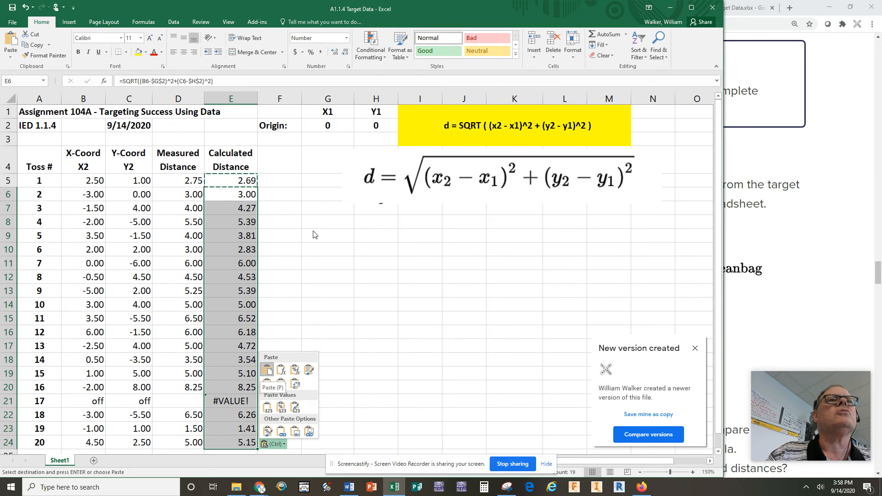
key("Escape")
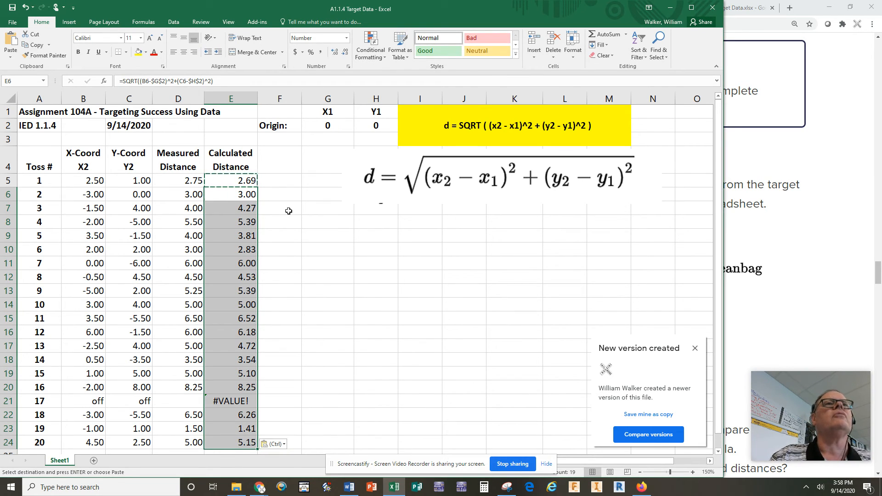
left_click(11, 57)
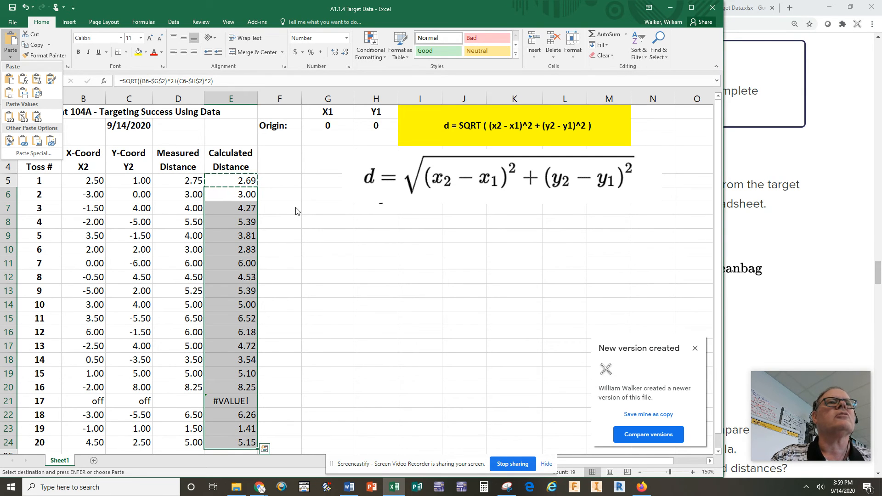
key("Escape")
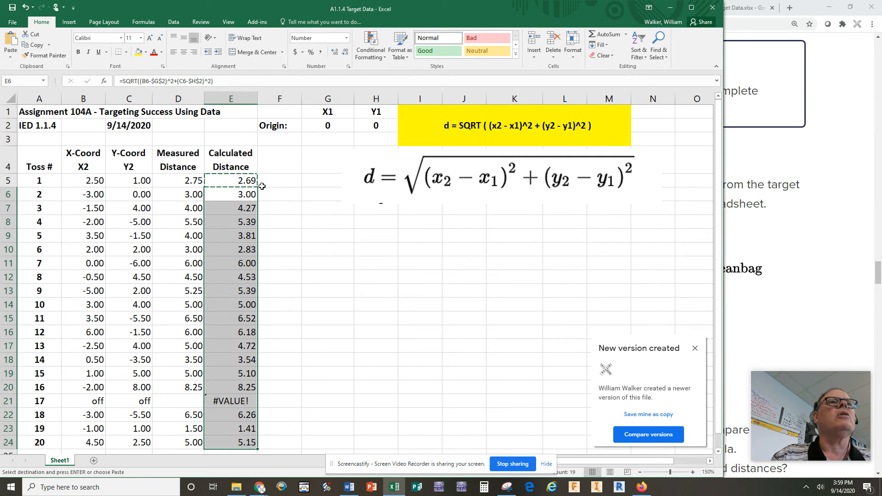
- Examine the distance formula in E5 and the cells it references, leaving the formula as it is
key("Up")
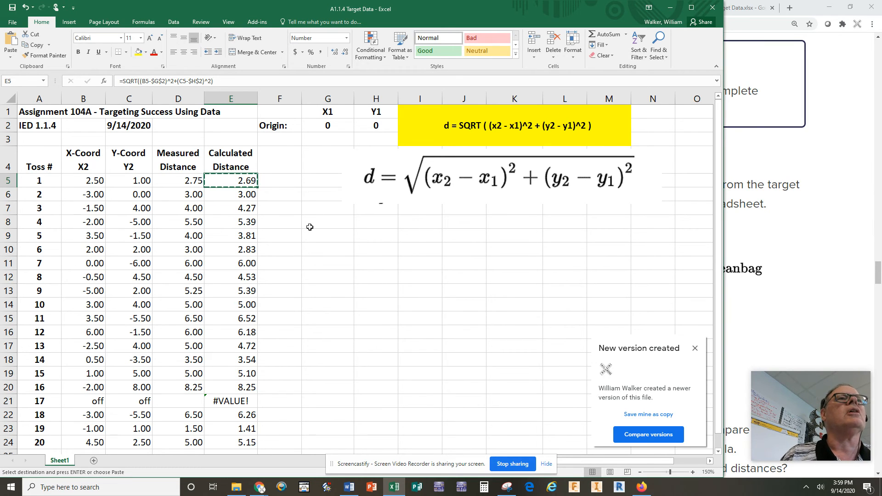
left_click_drag(224, 81, 119, 81)
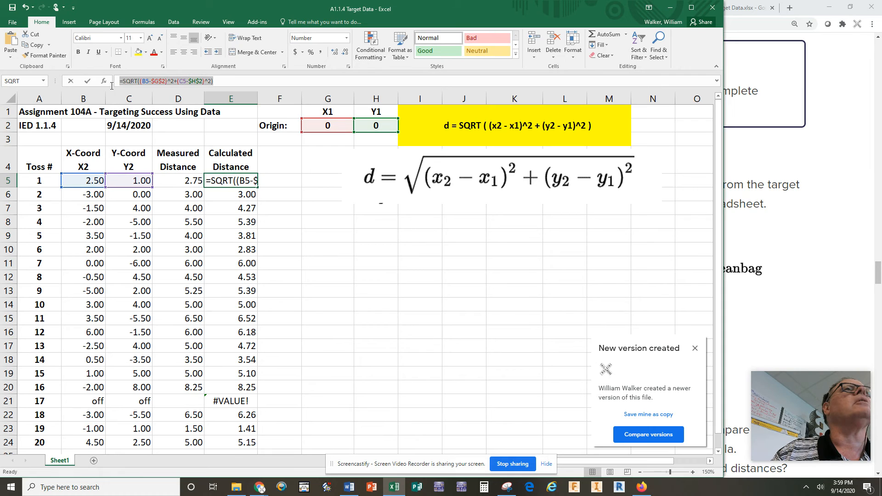
left_click(250, 83)
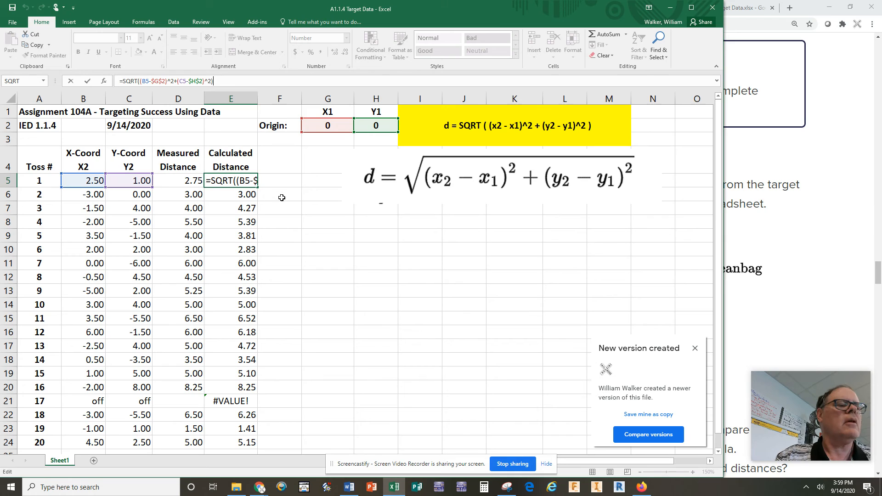
key("ctrl+Return")
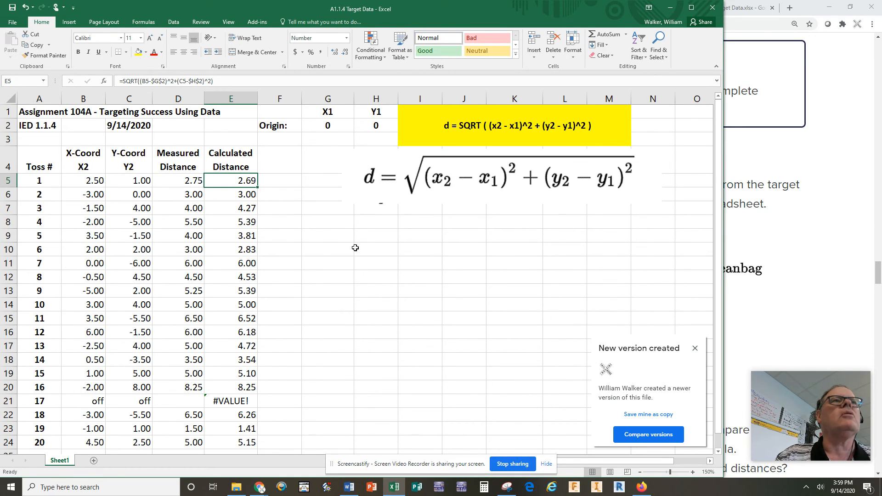
- Check the copied distance formulas cell by cell from E6 to E15, comparing their relative coordinate and absolute origin references
key("Down")
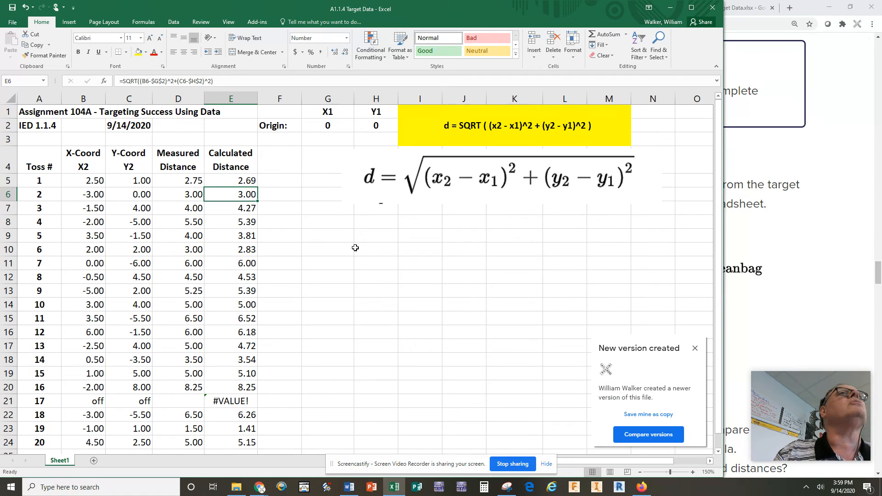
key("Down")
key("Down")
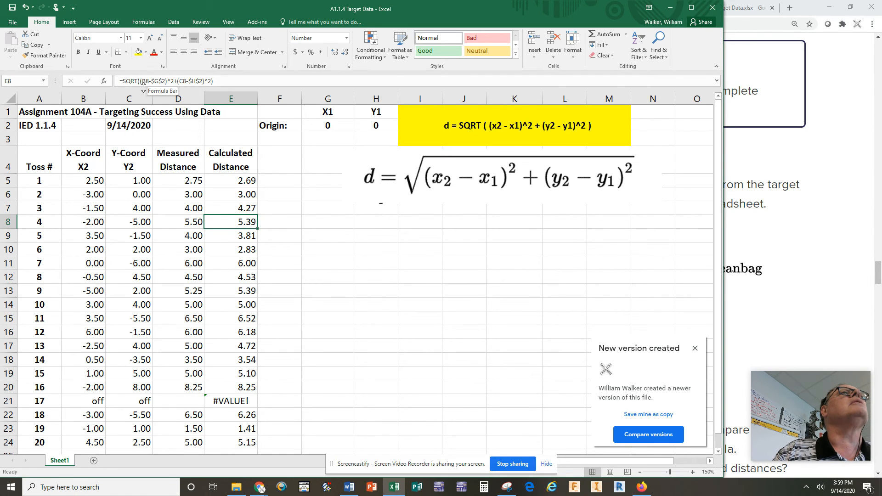
key("Down")
key("Down")
key("Down")
key("Down")
key("Down")
key("Down")
key("Down")
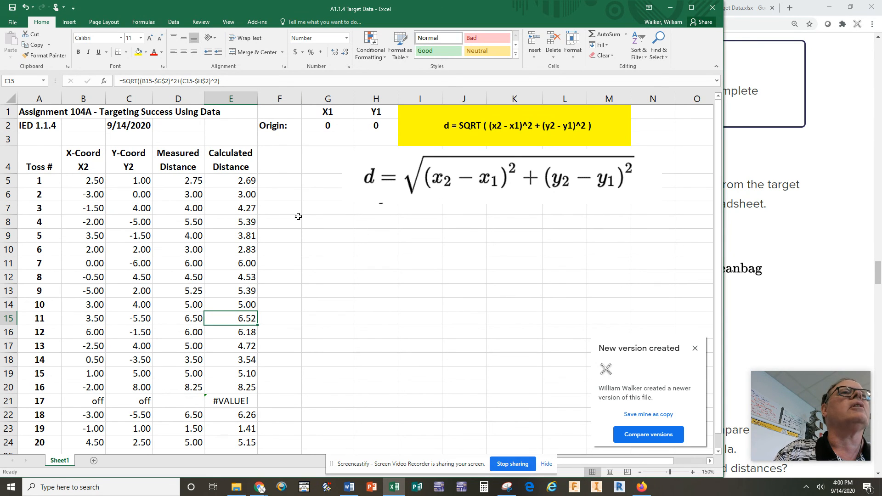
left_click(280, 181)
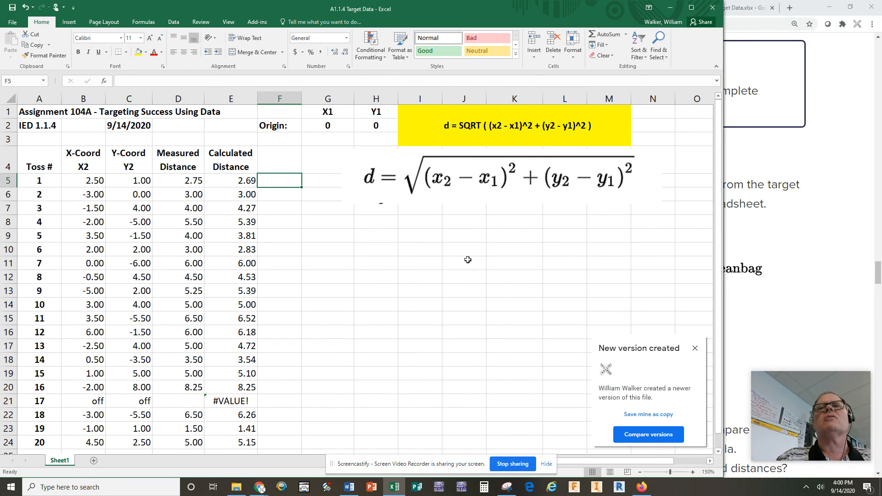